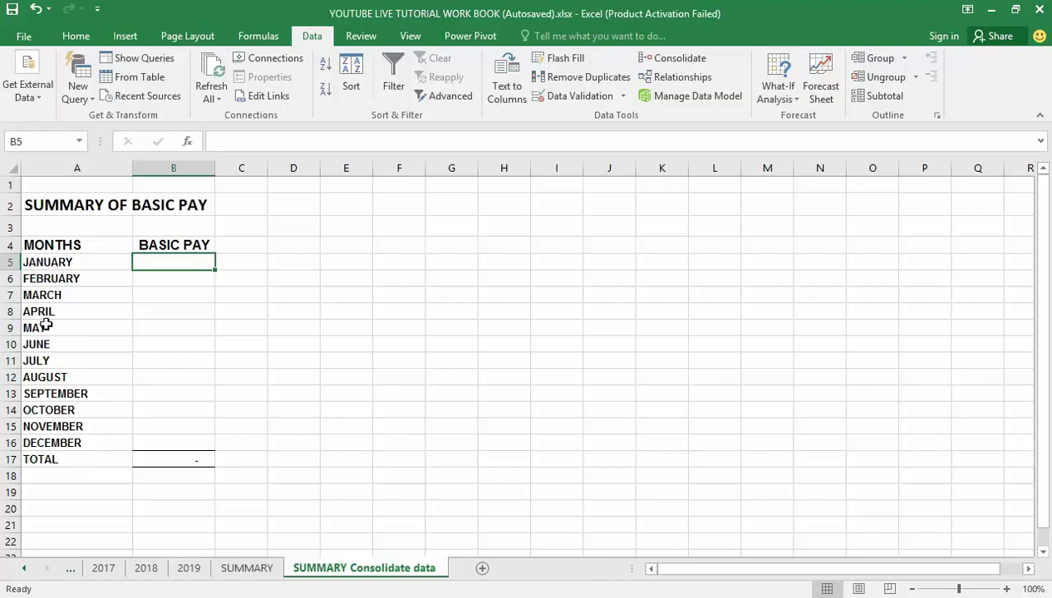
Clear A5:B17, removing the month names, TOTAL label and its total.
{"action": "left_click", "coordinate": [57, 263]}
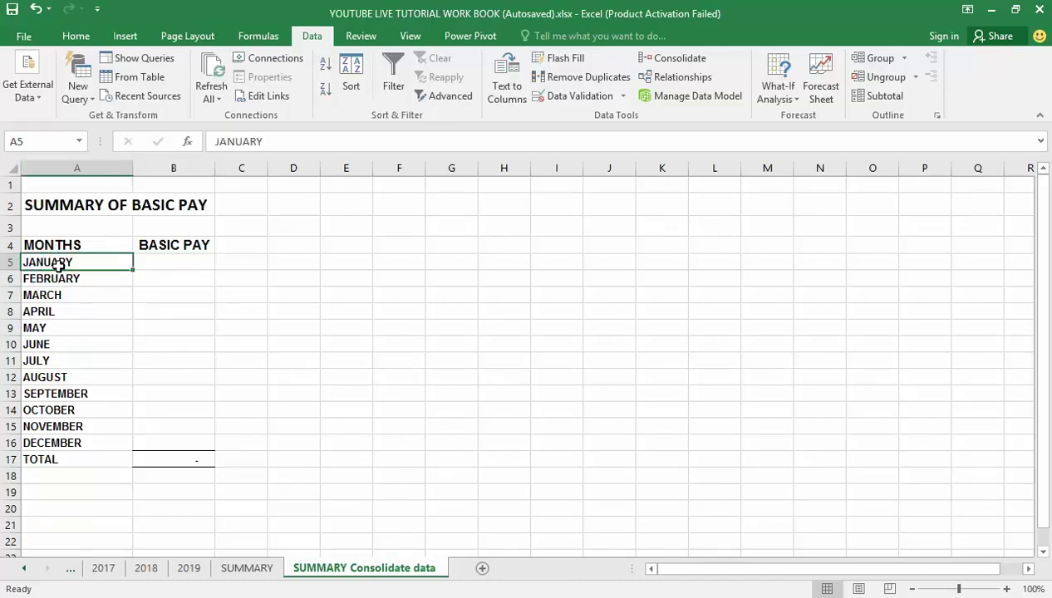
{"action": "key", "text": "shift+Right"}
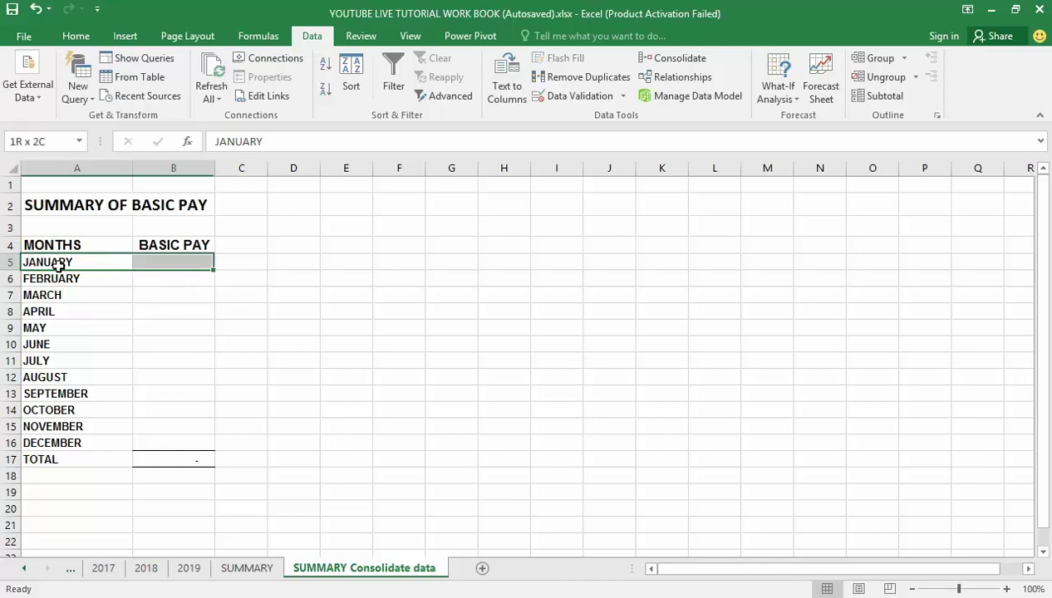
{"action": "key", "text": "shift+Down"}
{"action": "key", "text": "shift+Down"}
{"action": "key", "text": "shift+Down"}
{"action": "key", "text": "shift+Down"}
{"action": "key", "text": "shift+Down"}
{"action": "key", "text": "shift+Down"}
{"action": "key", "text": "shift+Down"}
{"action": "key", "text": "shift+Down"}
{"action": "key", "text": "shift+Down"}
{"action": "key", "text": "shift+Down"}
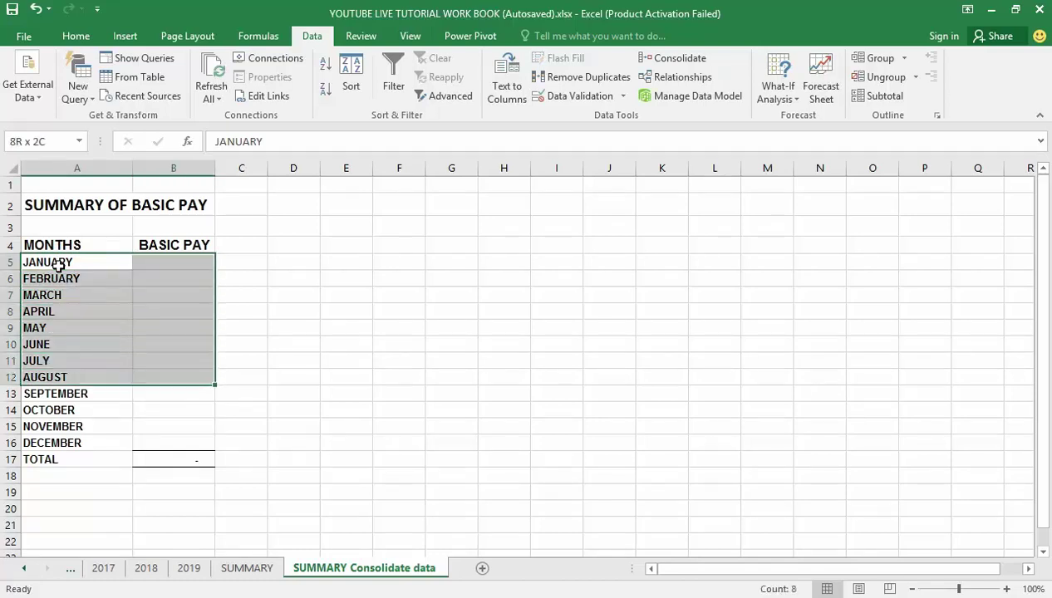
{"action": "key", "text": "shift+Down"}
{"action": "key", "text": "shift+Down"}
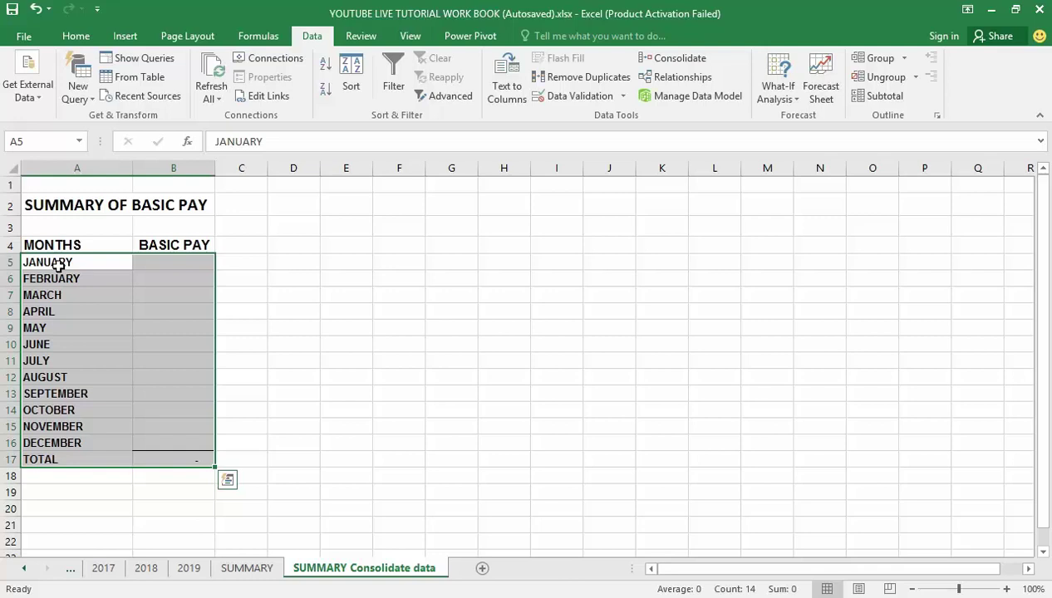
{"action": "key", "text": "Delete"}
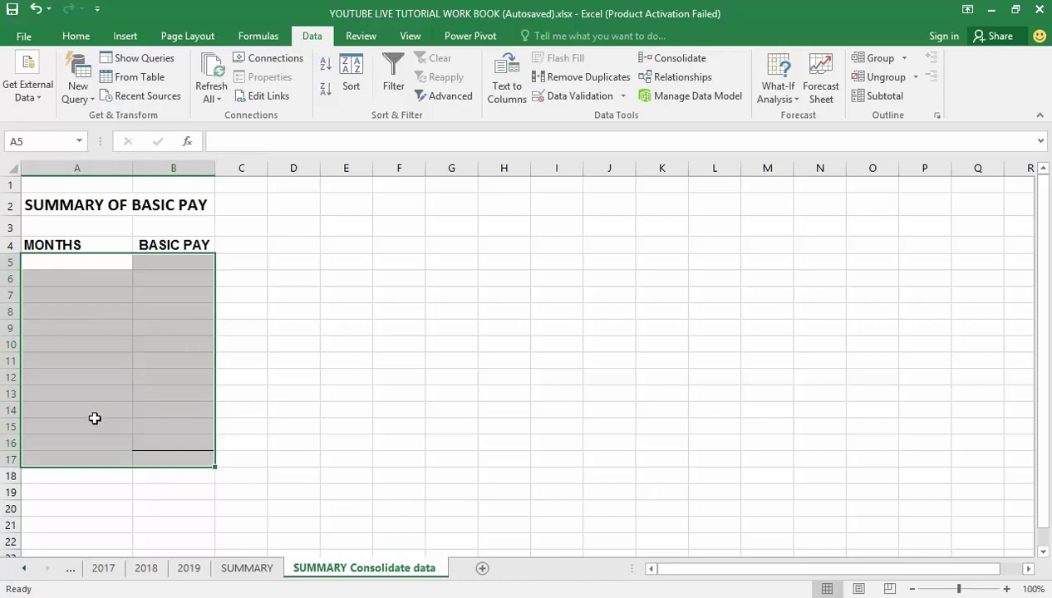
{"action": "left_click", "coordinate": [274, 396]}
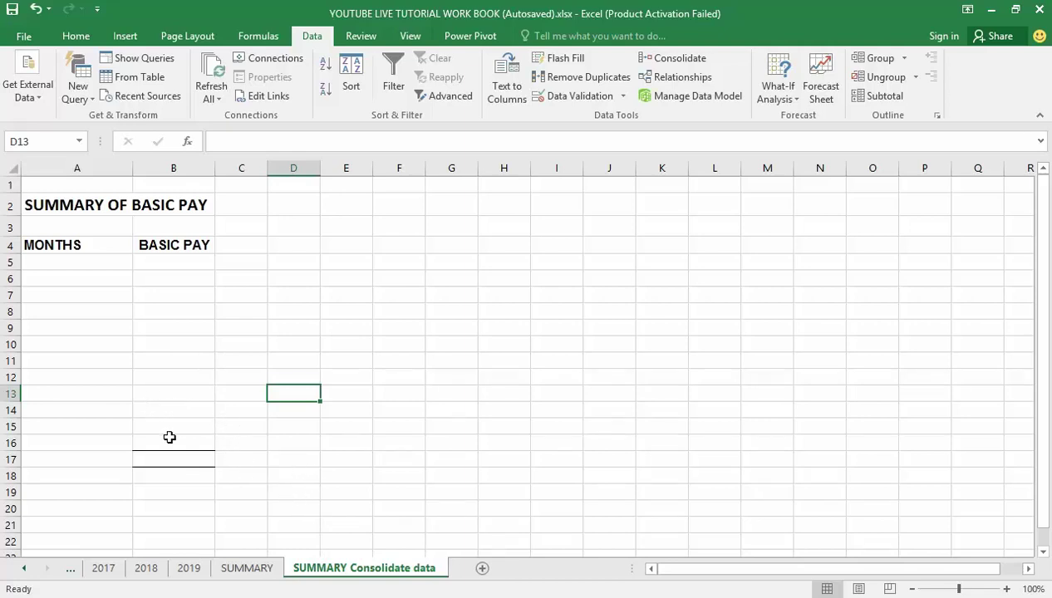
{"action": "left_click", "coordinate": [58, 262]}
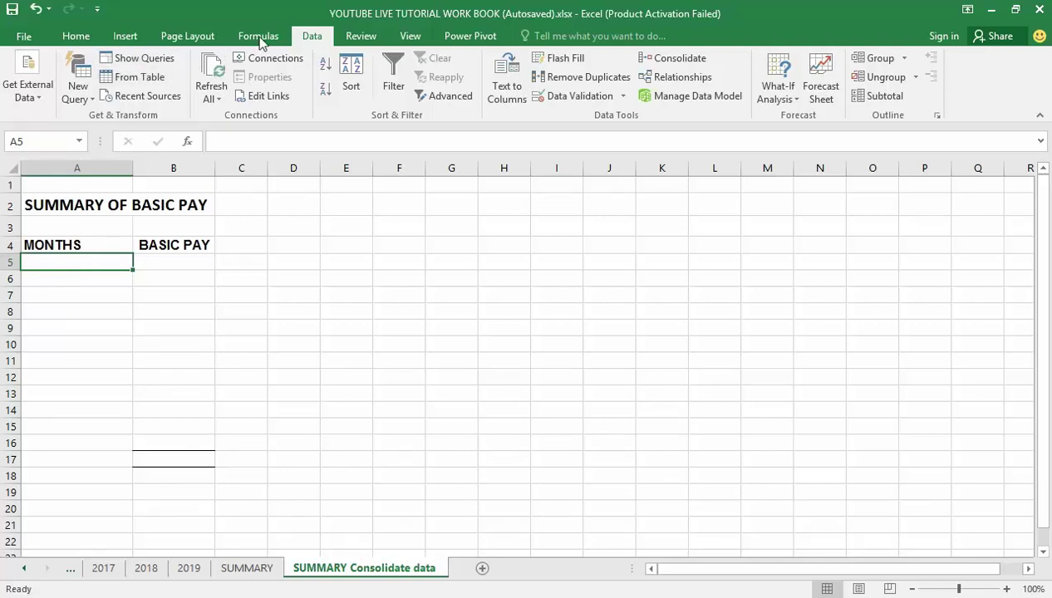
{"action": "left_click", "coordinate": [304, 38]}
{"action": "left_click", "coordinate": [259, 37]}
{"action": "left_click", "coordinate": [312, 37]}
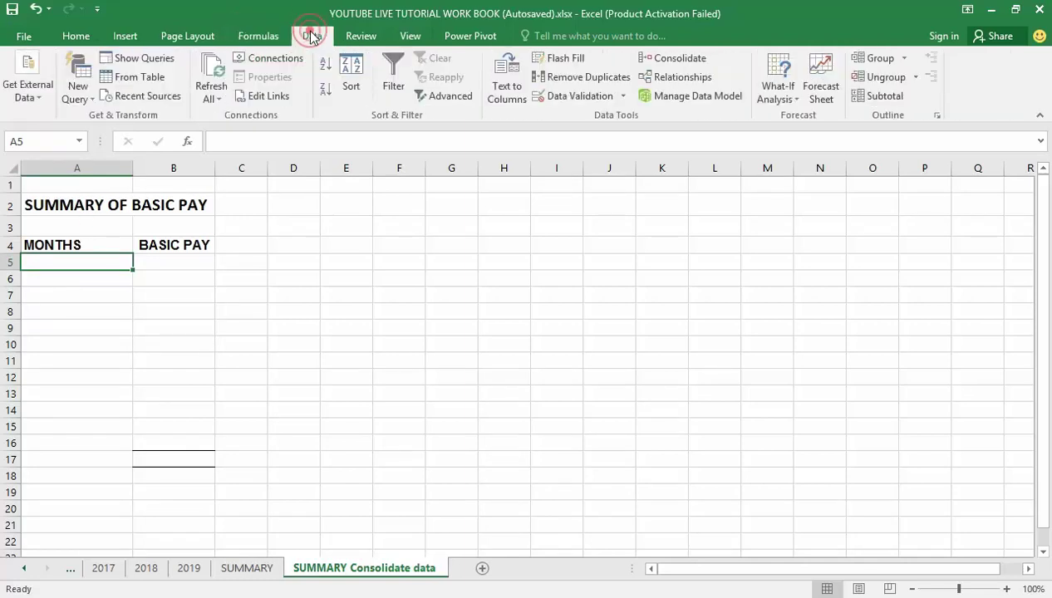
In the Consolidate dialog, delete the old 2017, 2018 and 2019 A4:B16 references.
{"action": "left_click", "coordinate": [669, 58]}
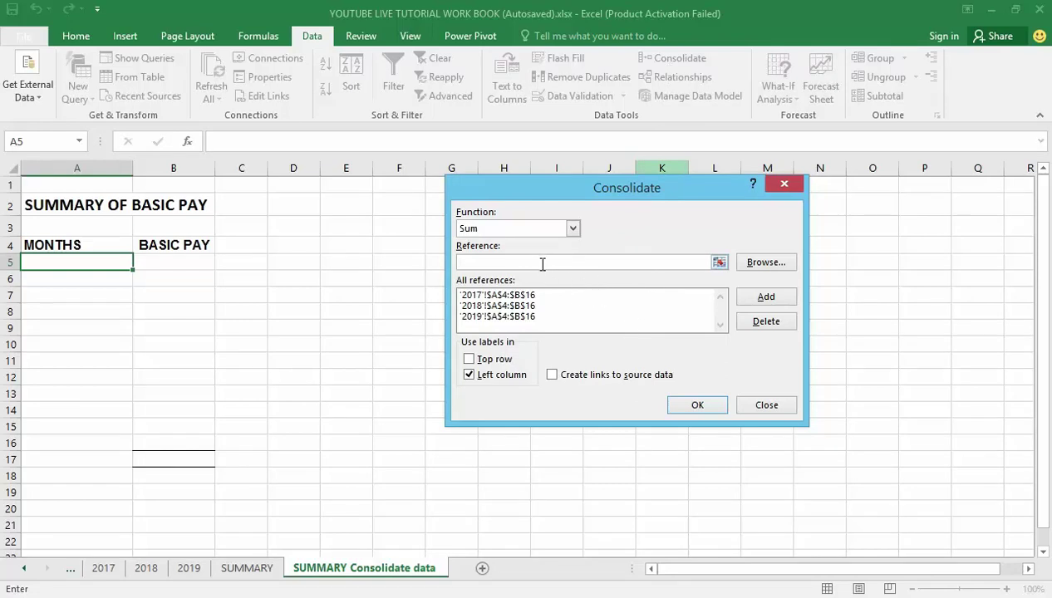
{"action": "left_click", "coordinate": [501, 295]}
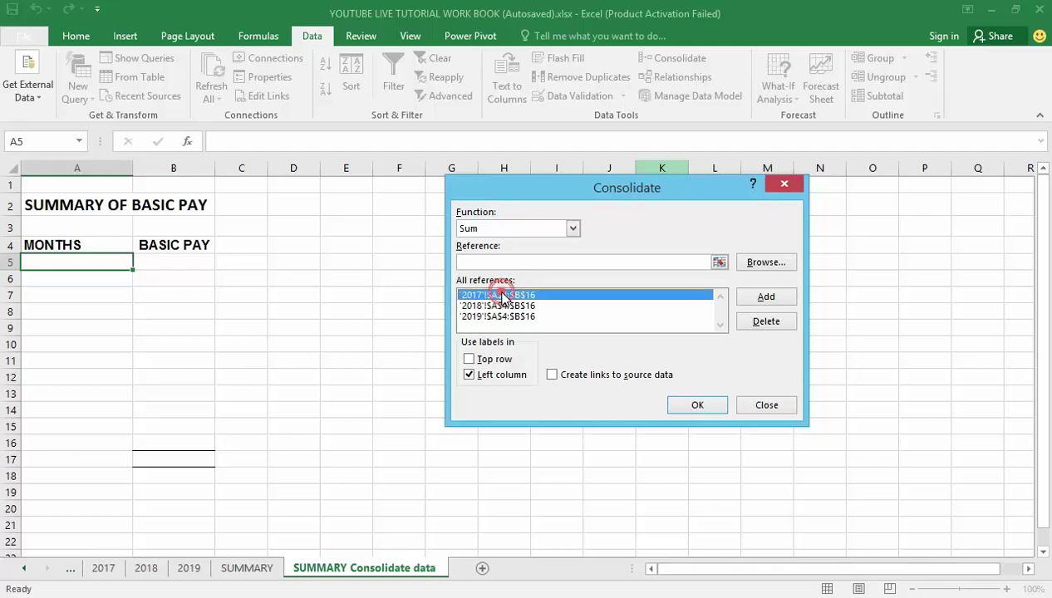
{"action": "left_click", "coordinate": [756, 324]}
{"action": "left_click", "coordinate": [758, 324]}
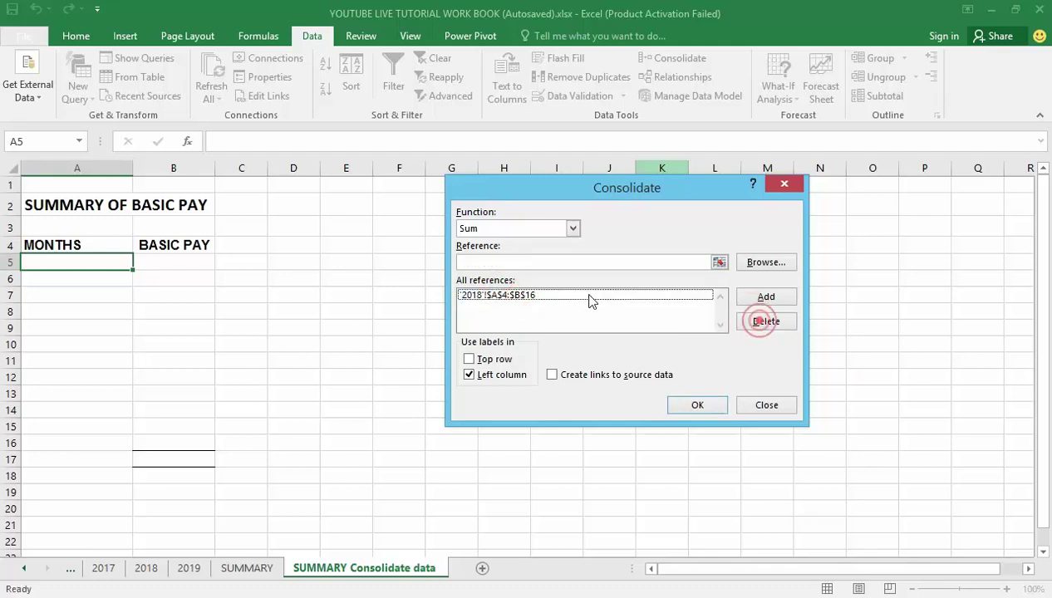
{"action": "left_click", "coordinate": [501, 297]}
{"action": "left_click", "coordinate": [764, 324]}
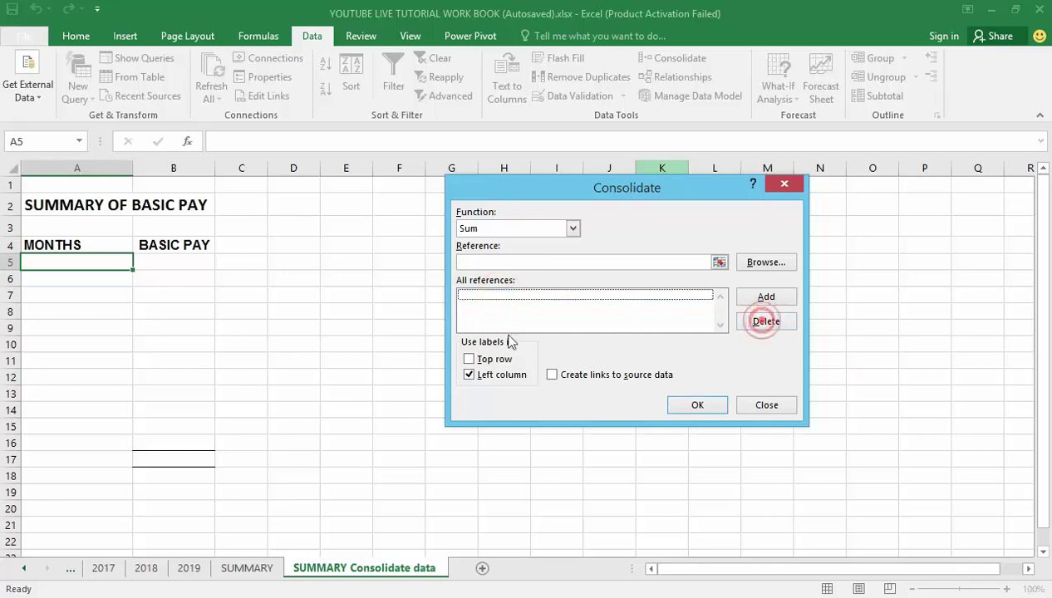
{"action": "left_click", "coordinate": [468, 375]}
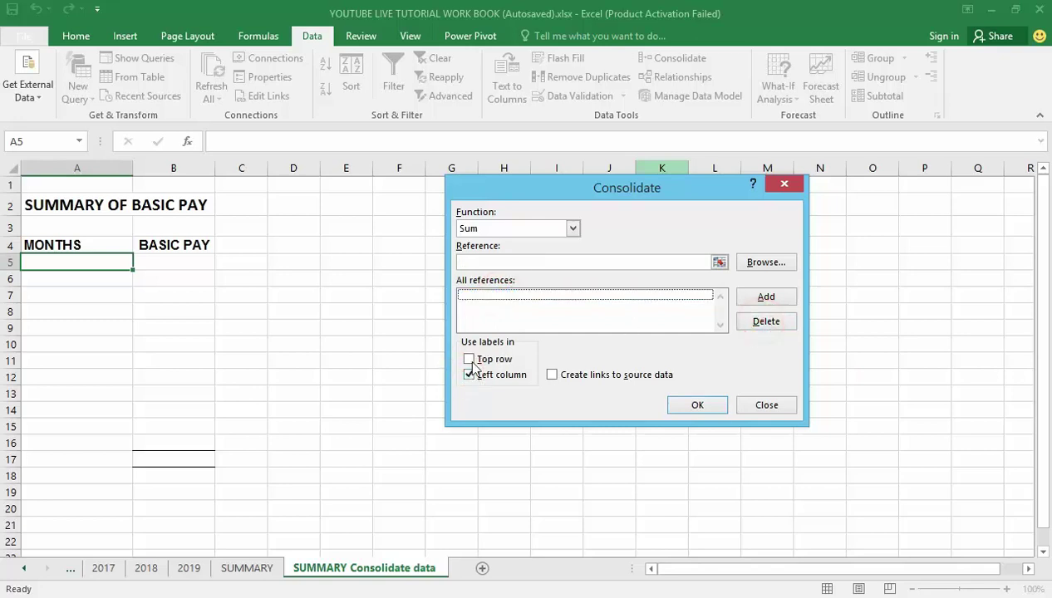
Untick the Left column label option and choose Sum as the consolidation function.
{"action": "left_click", "coordinate": [468, 375]}
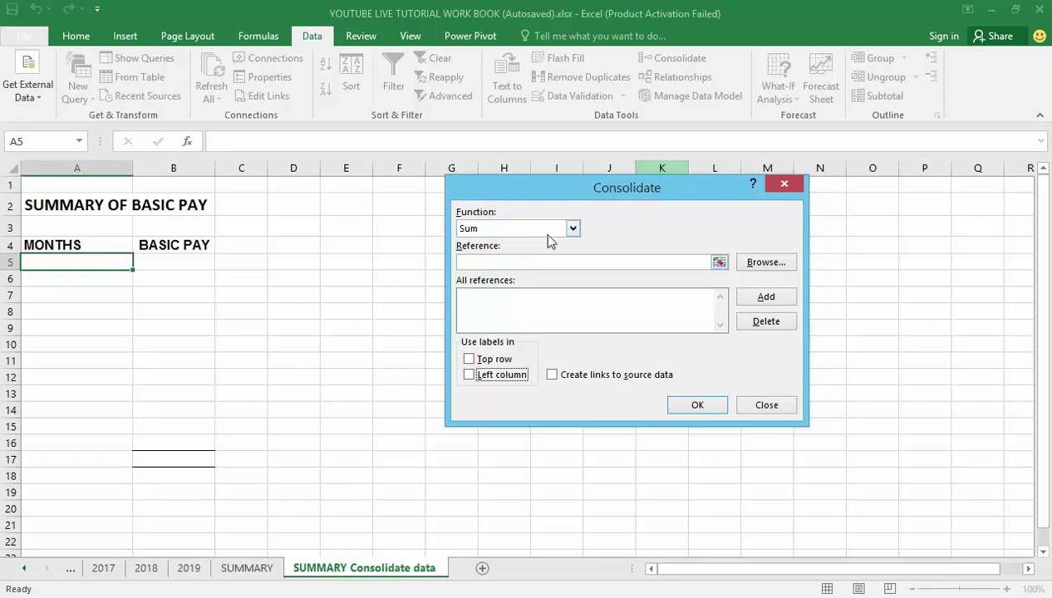
{"action": "left_click", "coordinate": [573, 229]}
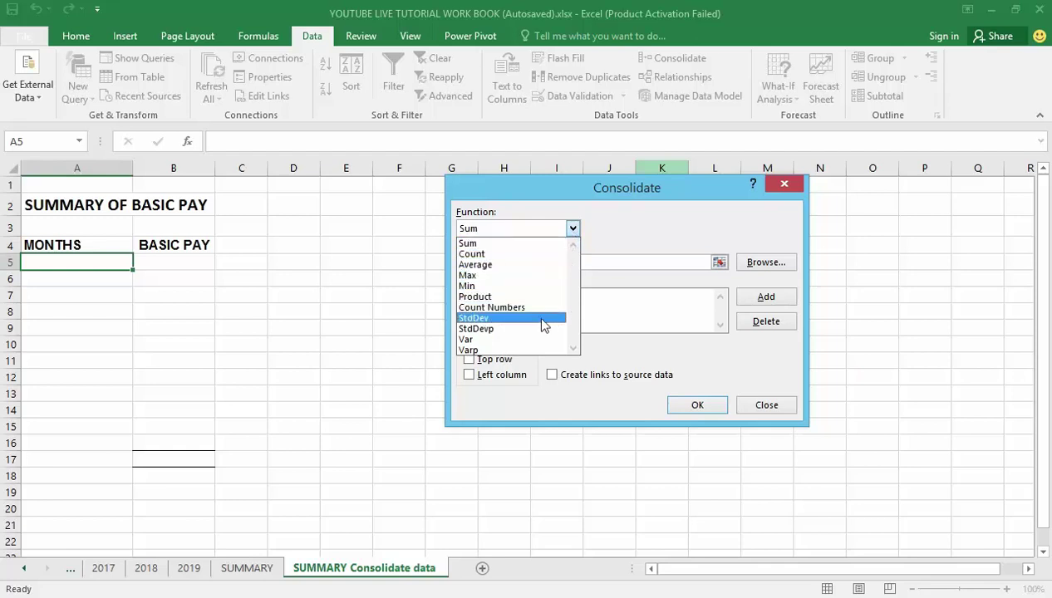
{"action": "left_click", "coordinate": [487, 244]}
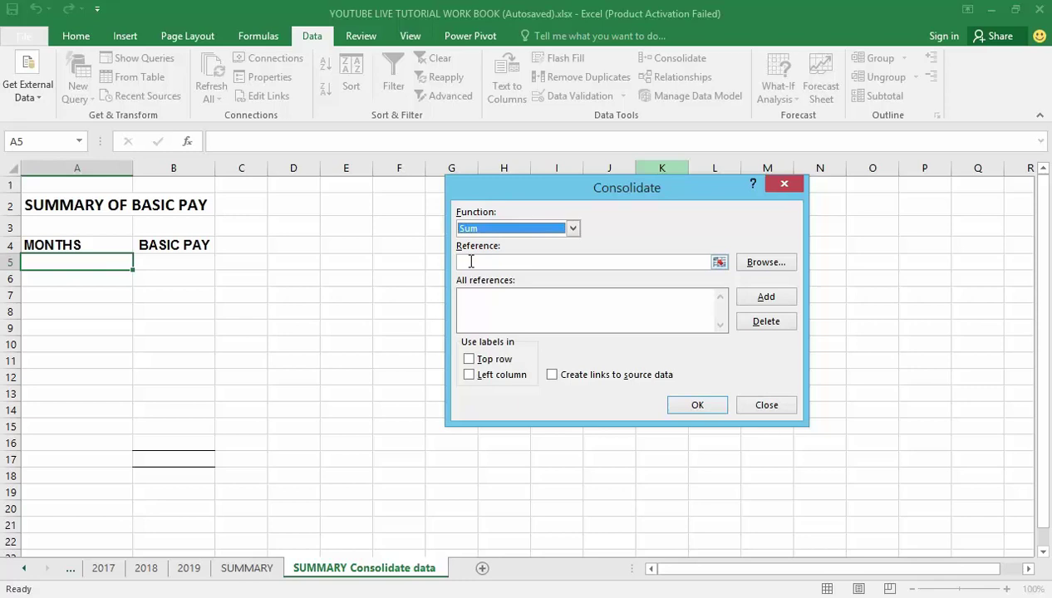
Add the 2017 sheet's A4:B16 range as a source reference.
{"action": "left_click", "coordinate": [470, 262]}
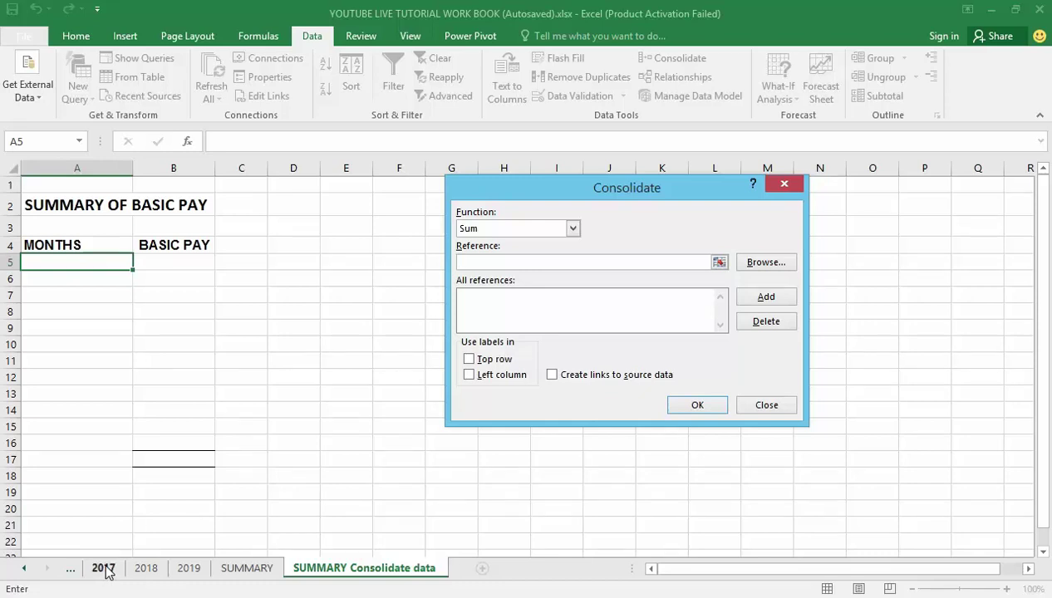
{"action": "left_click", "coordinate": [104, 569]}
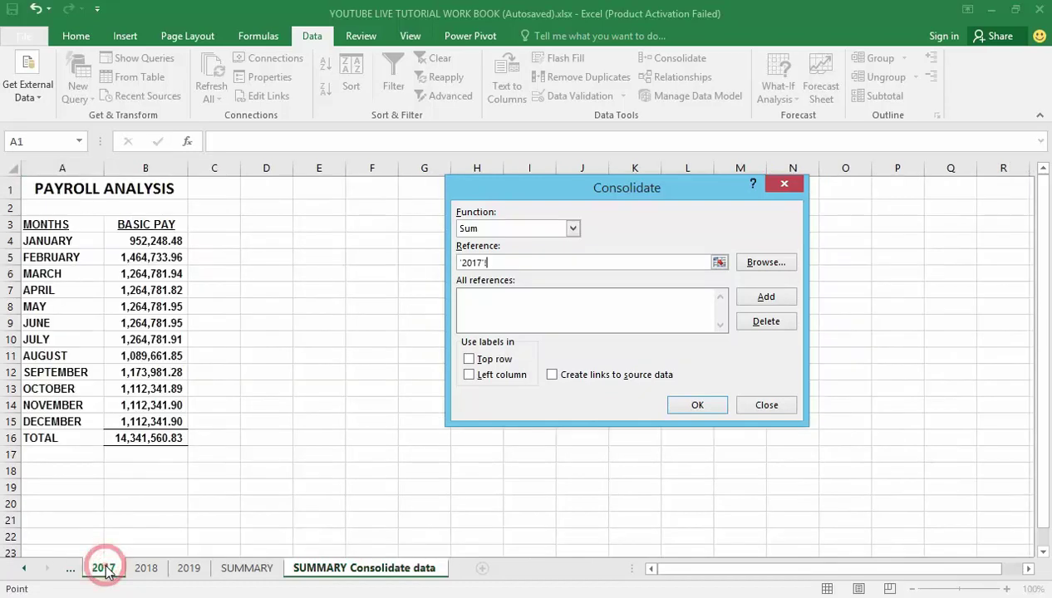
{"action": "left_click", "coordinate": [31, 241]}
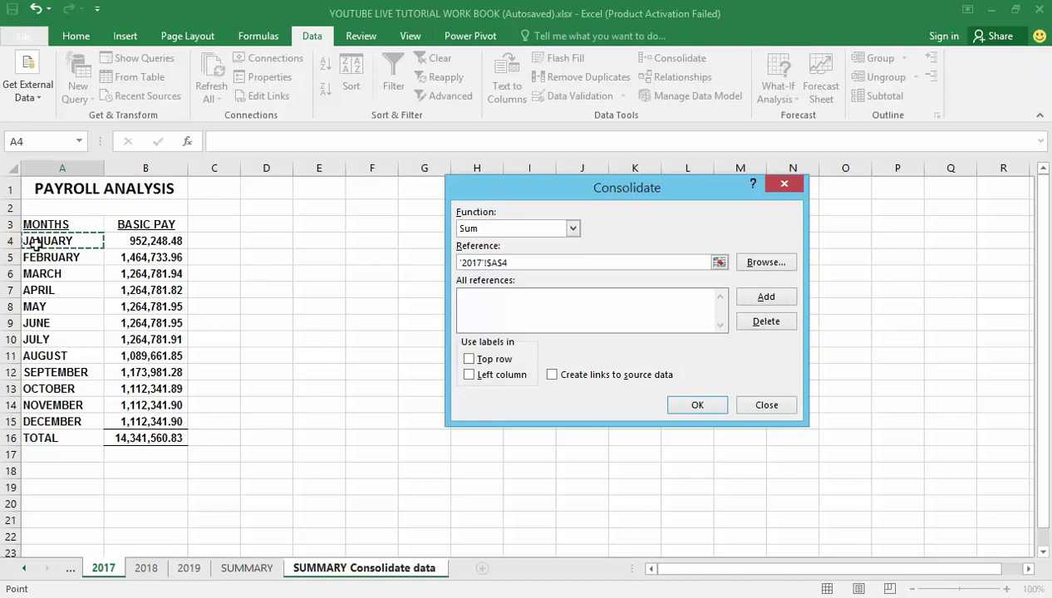
{"action": "key", "text": "shift+Right"}
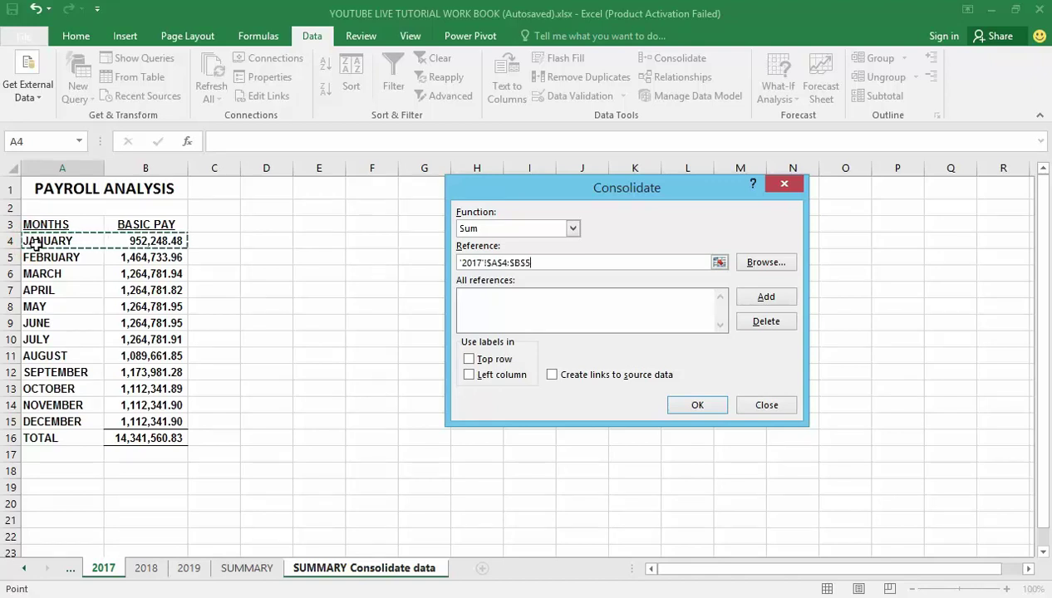
{"action": "key", "text": "shift+Down"}
{"action": "key", "text": "shift+Down"}
{"action": "key", "text": "shift+Down"}
{"action": "key", "text": "shift+Down"}
{"action": "key", "text": "shift+Down"}
{"action": "key", "text": "shift+Down"}
{"action": "key", "text": "shift+Down"}
{"action": "key", "text": "shift+Down"}
{"action": "key", "text": "shift+Down"}
{"action": "key", "text": "shift+Down"}
{"action": "key", "text": "shift+Down"}
{"action": "key", "text": "shift+Down"}
{"action": "key", "text": "shift+Down"}
{"action": "key", "text": "shift+Down"}
{"action": "key", "text": "shift+Down"}
{"action": "key", "text": "shift+Up"}
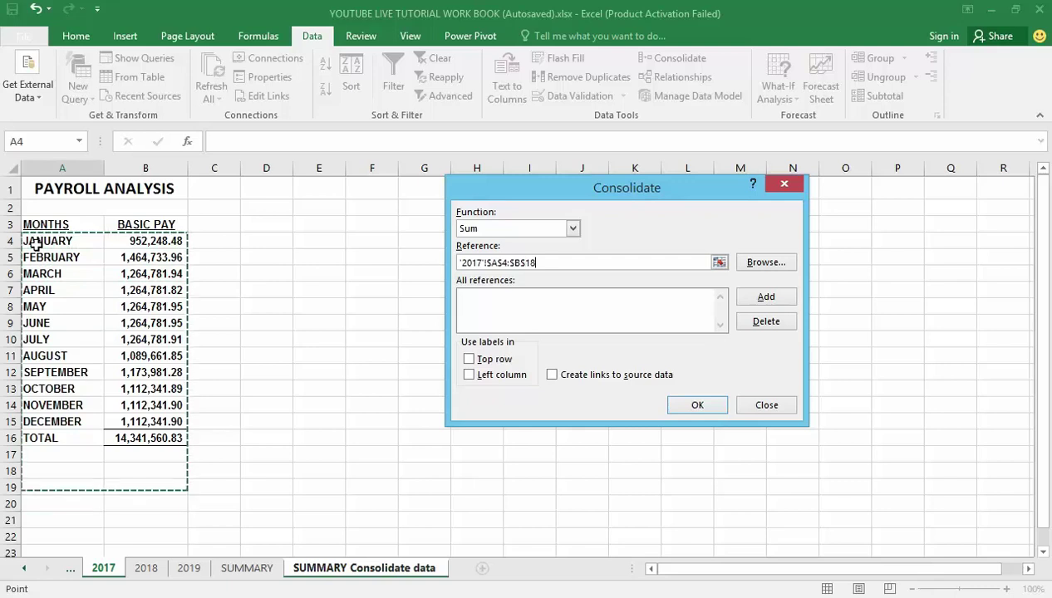
{"action": "key", "text": "shift+Up"}
{"action": "key", "text": "shift+Up"}
{"action": "key", "text": "shift+Up"}
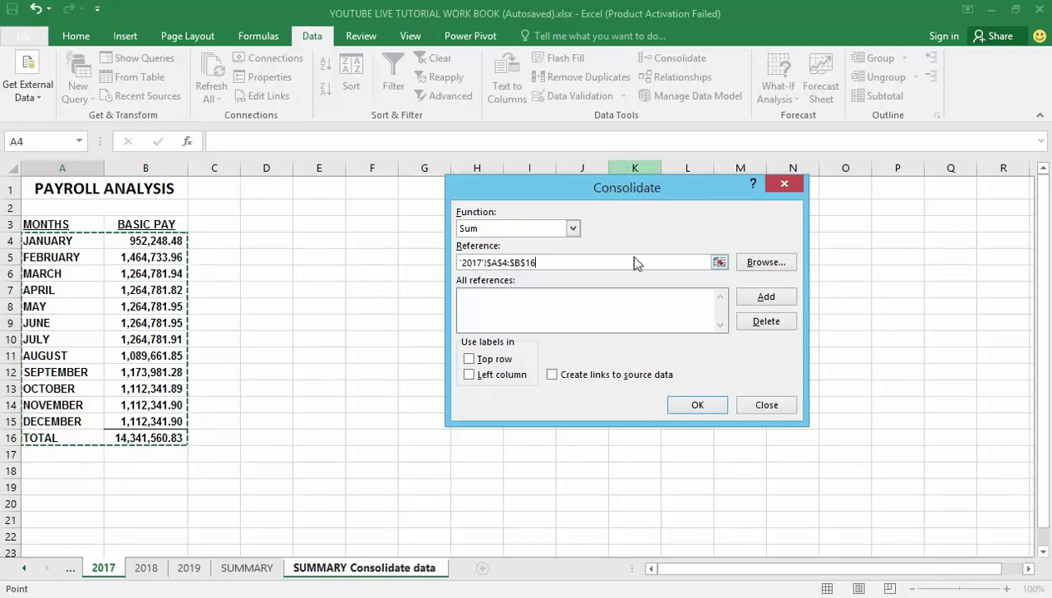
{"action": "left_click", "coordinate": [767, 298]}
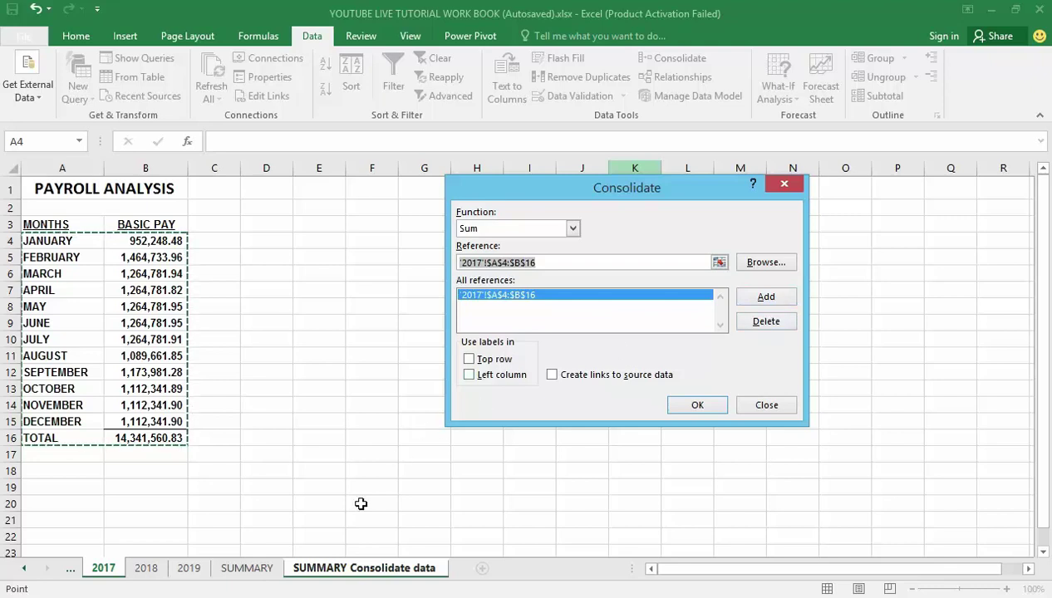
Add the 2018 sheet's A4:B16 range, then point the reference at the 2019 sheet.
{"action": "left_click", "coordinate": [150, 575]}
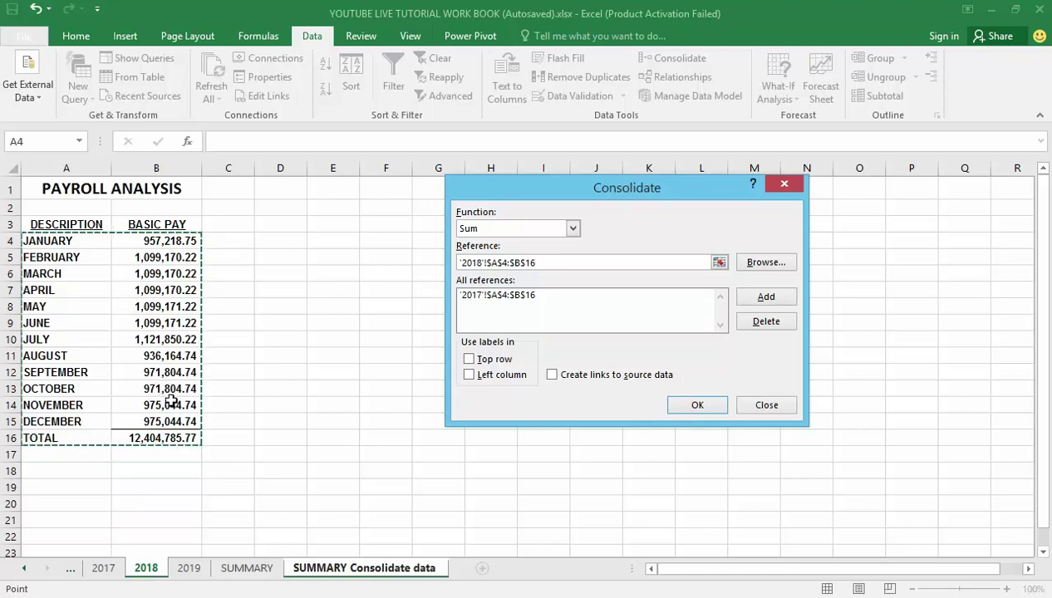
{"action": "left_click", "coordinate": [762, 299]}
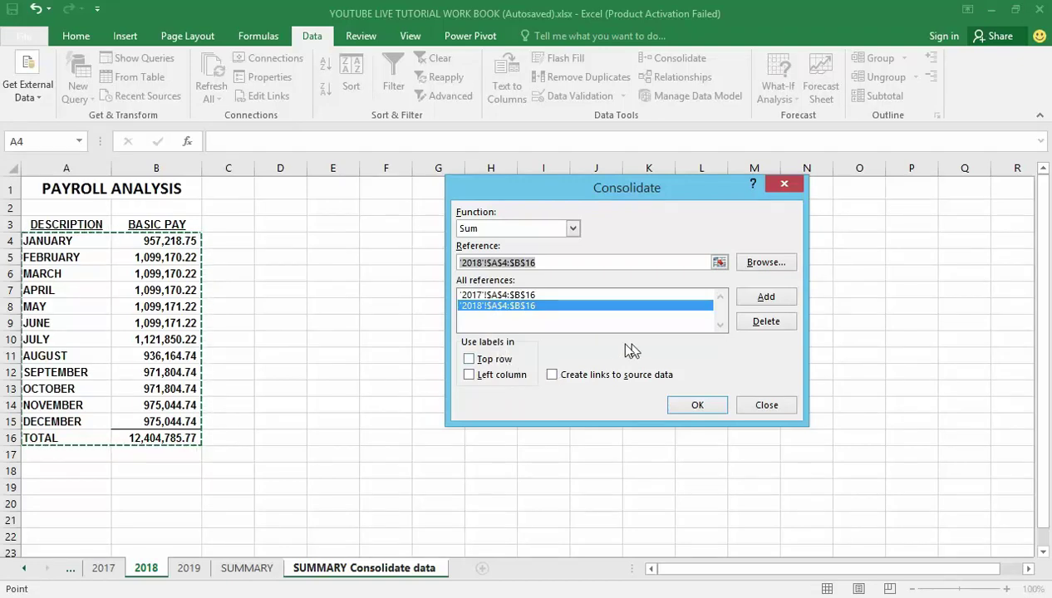
{"action": "left_click", "coordinate": [191, 576]}
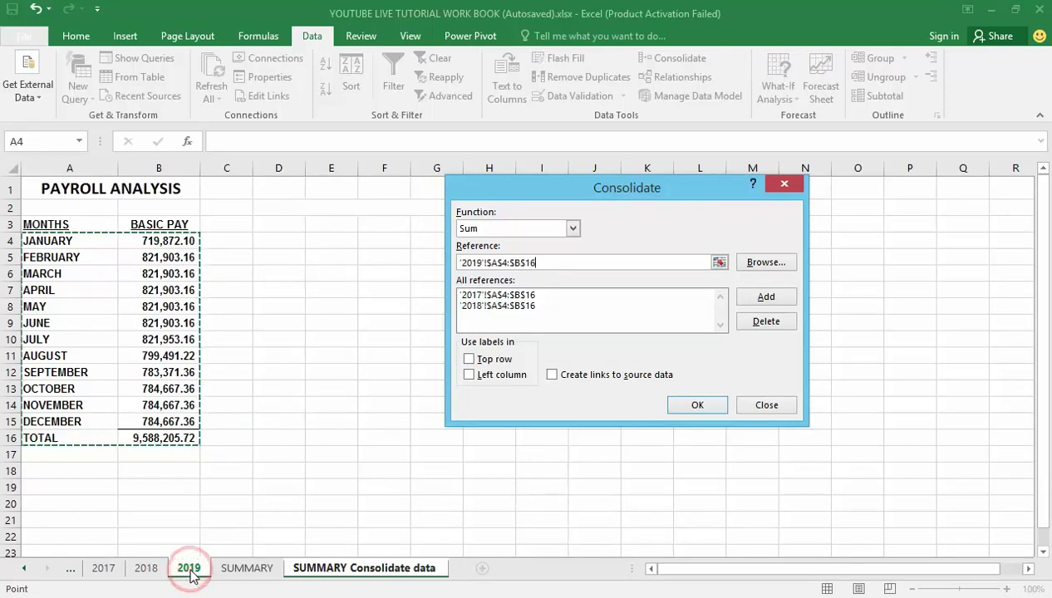
Add '2019'!$A$4:$B$16 to the All references list.
{"action": "left_click", "coordinate": [765, 297]}
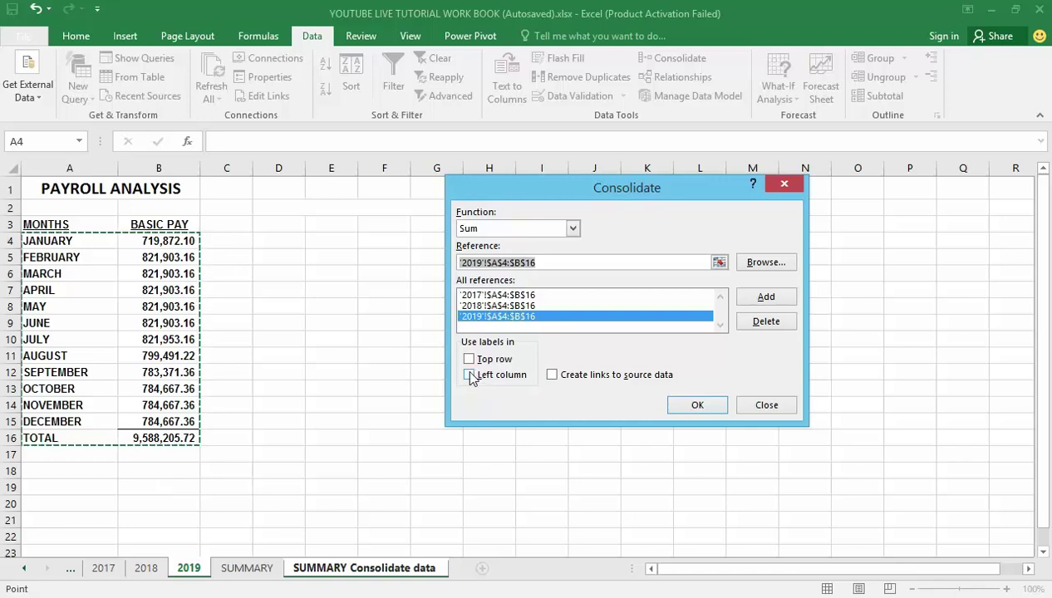
Tick Left column under Use labels in so rows match by month name.
{"action": "left_click", "coordinate": [469, 375]}
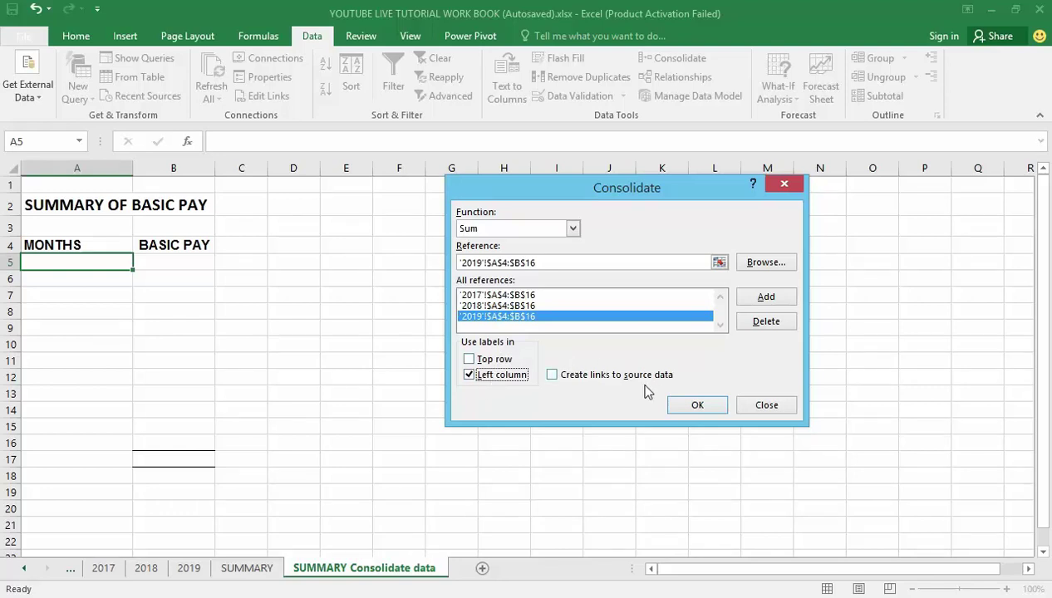
Run the consolidation, writing summed monthly basic pay totalling 36,334,552.32 into rows 5–17.
{"action": "left_click", "coordinate": [687, 406]}
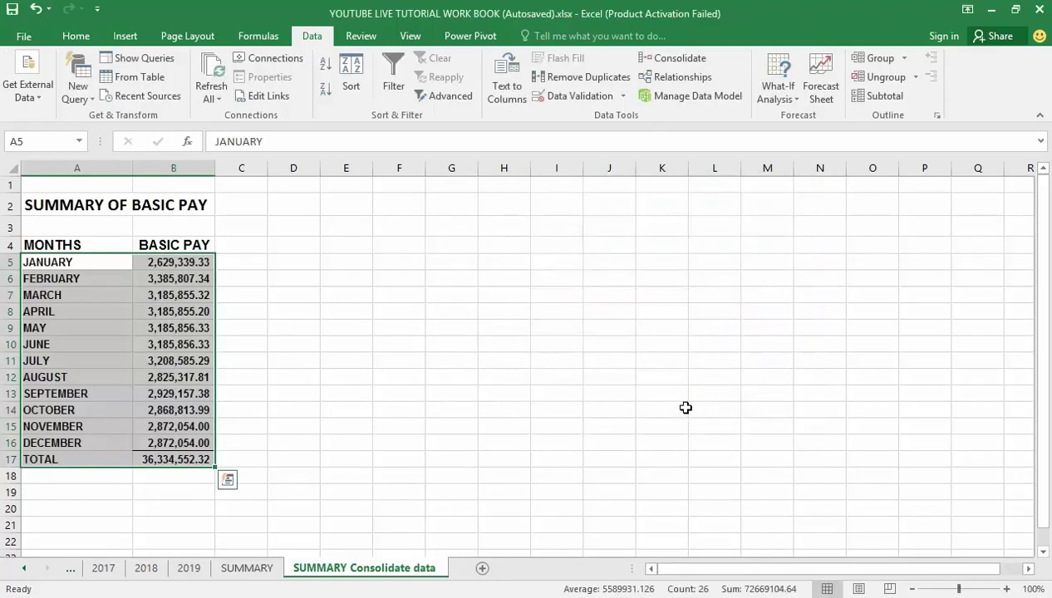